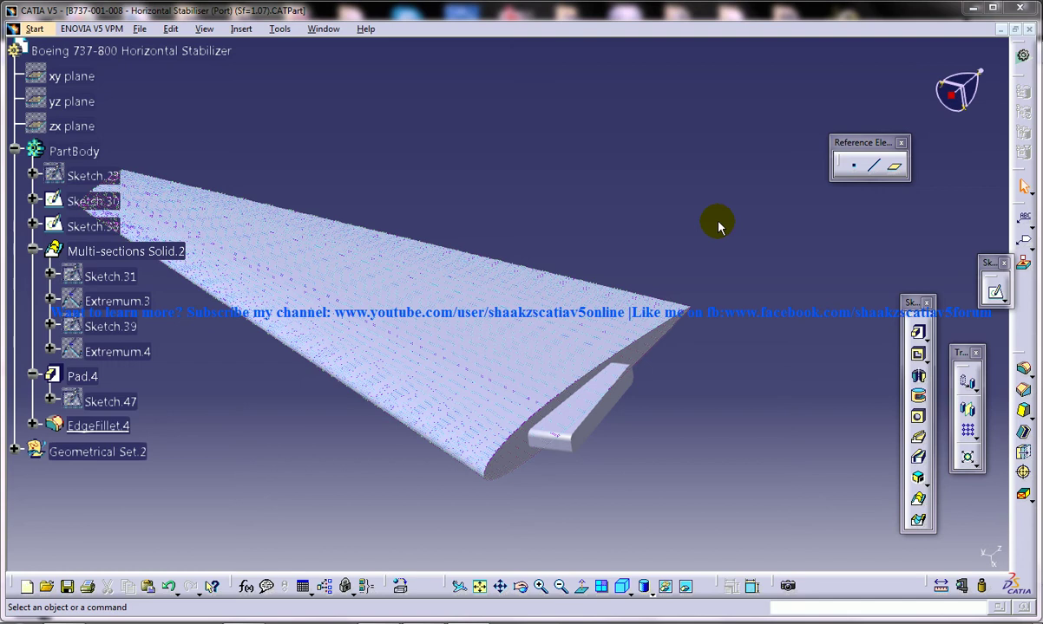
Orbit the wing to view its upper surface and select Multi-sections Solid.2 in the tree.
middle_drag(554, 217, 521, 286)
middle_drag(622, 404, 556, 319)
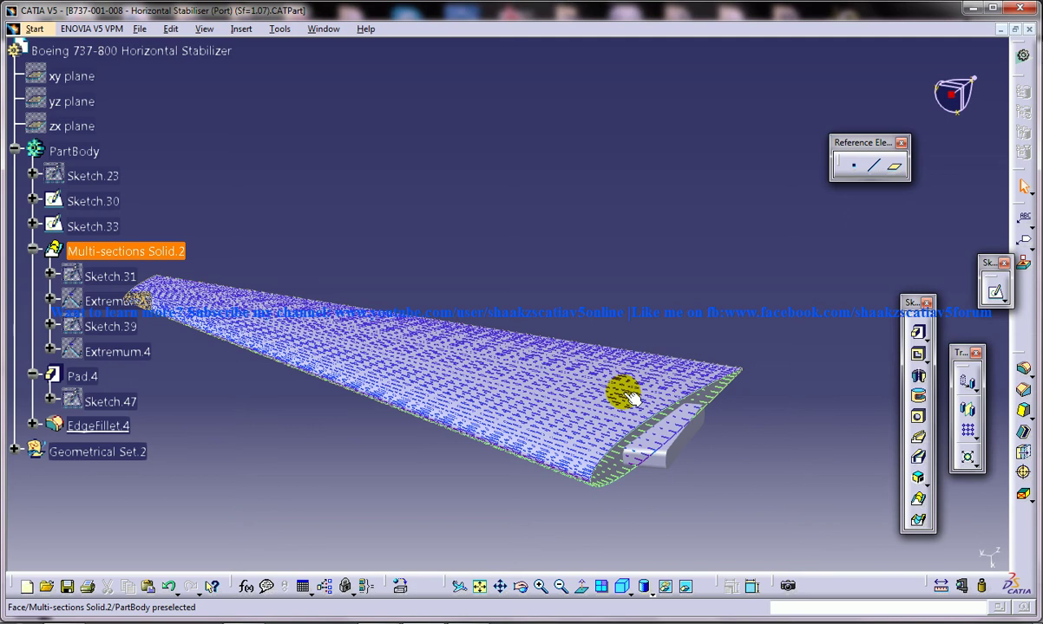
middle_drag(688, 377, 624, 331)
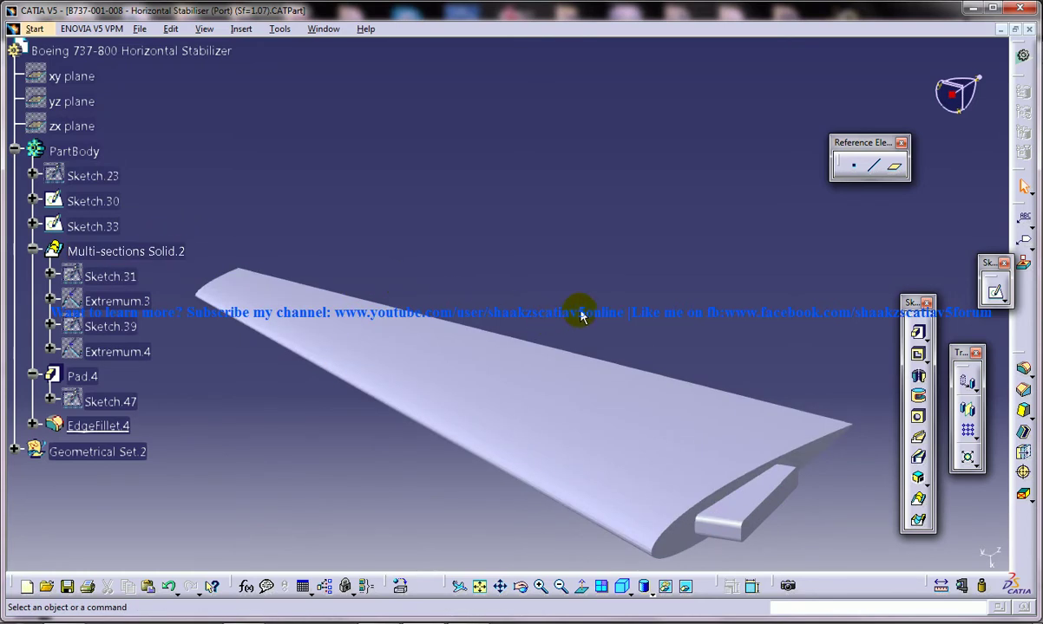
click(191, 253)
click(260, 224)
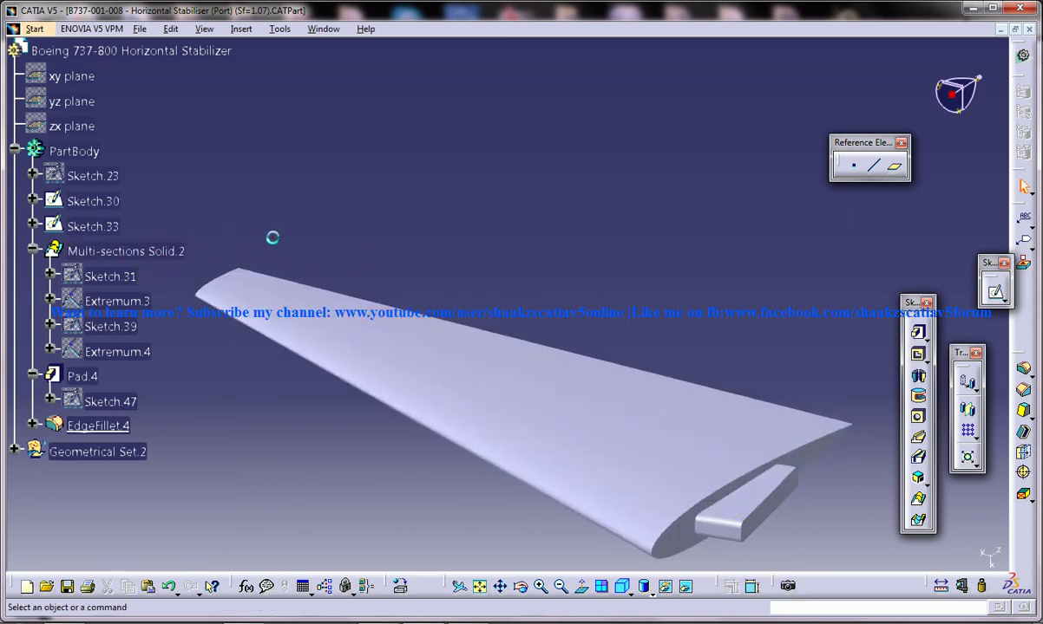
Open the Multi-sections Solid.2 definition showing sections Sketch.31 and Sketch.39 with Extremum closing points.
double_click(163, 253)
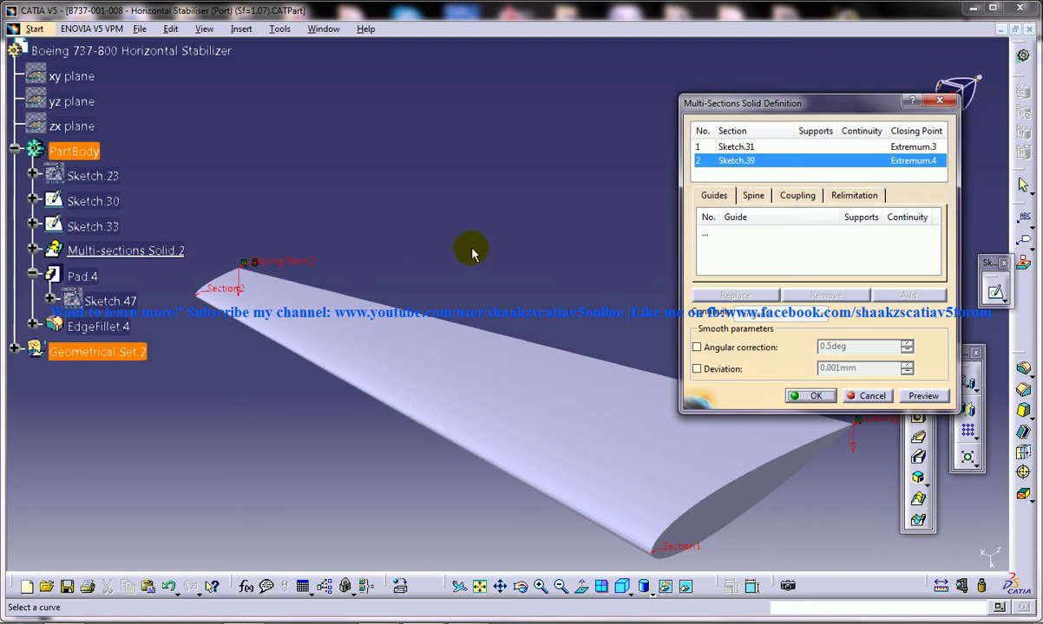
middle_drag(460, 234, 633, 458)
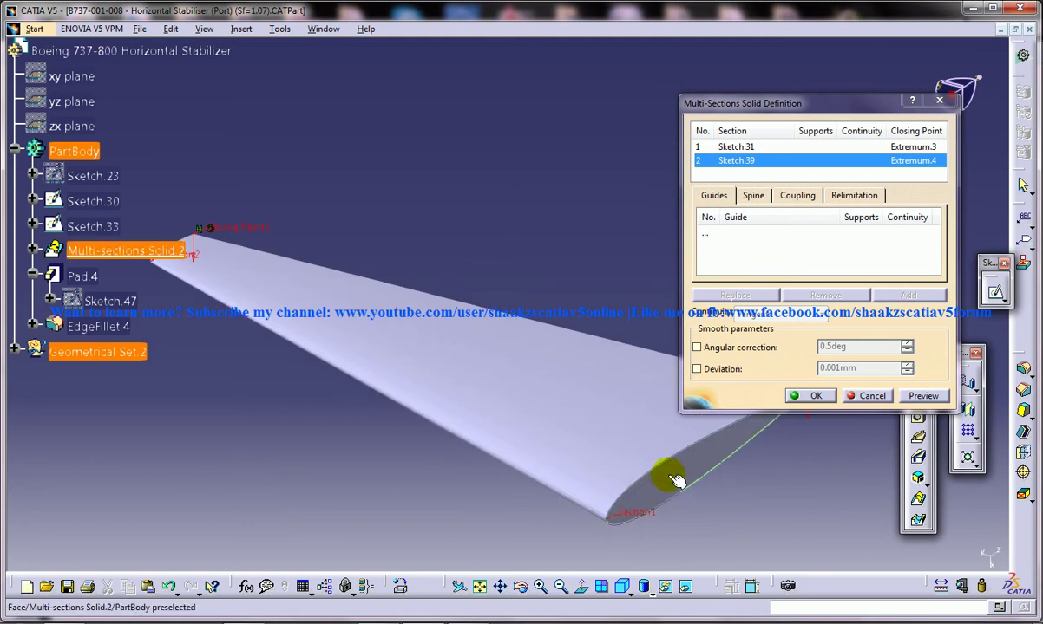
middle_drag(500, 409, 839, 521)
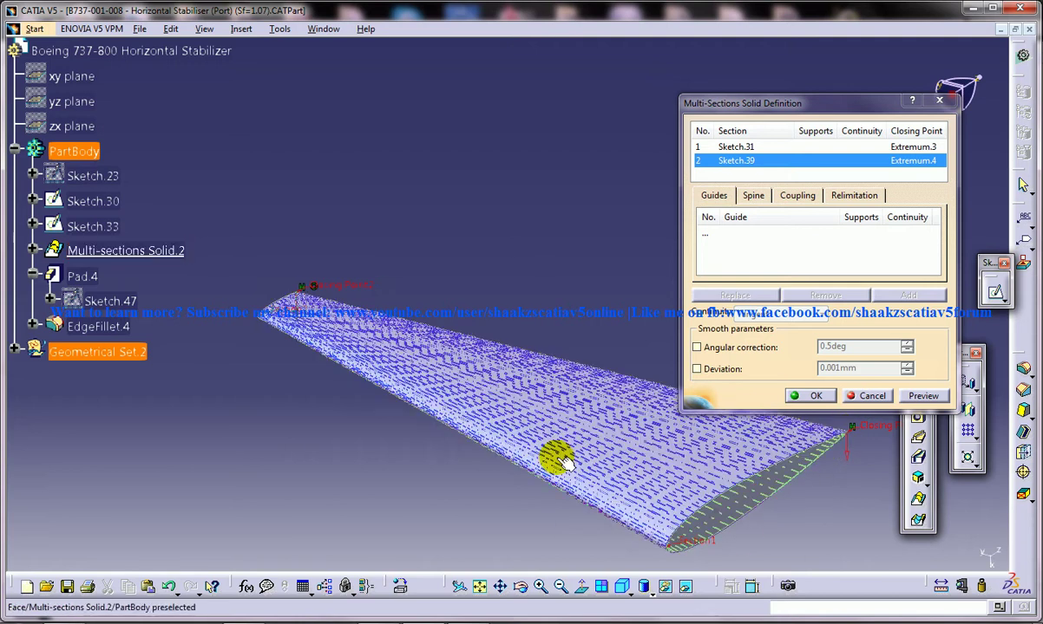
middle_drag(466, 444, 559, 466)
middle_drag(414, 349, 573, 399)
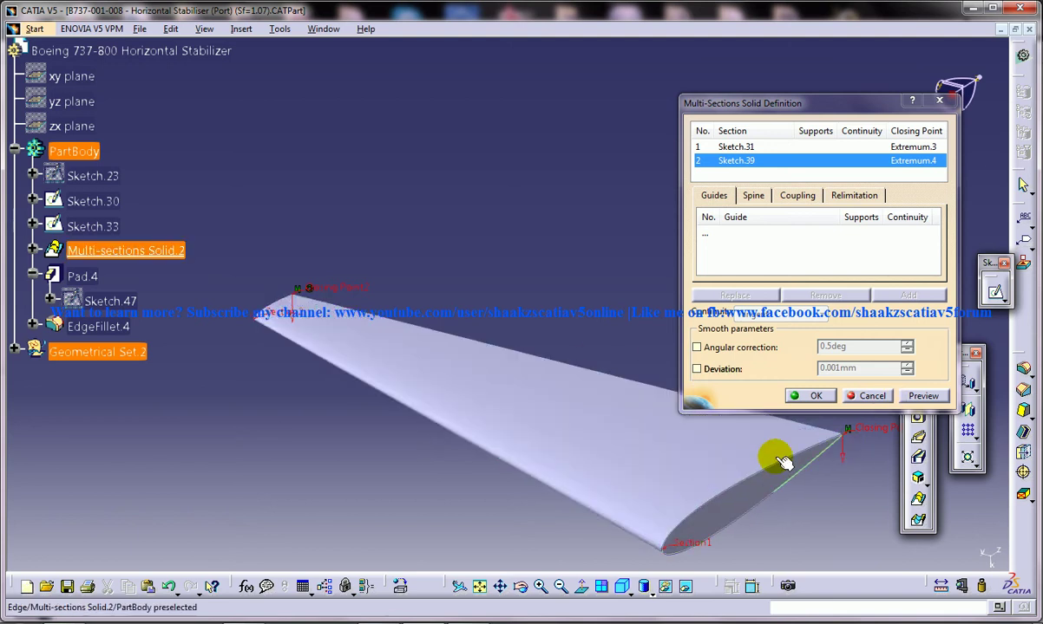
Cancel the loft definition and review the Sketch.39 section profile in Sketcher.
click(870, 395)
click(33, 251)
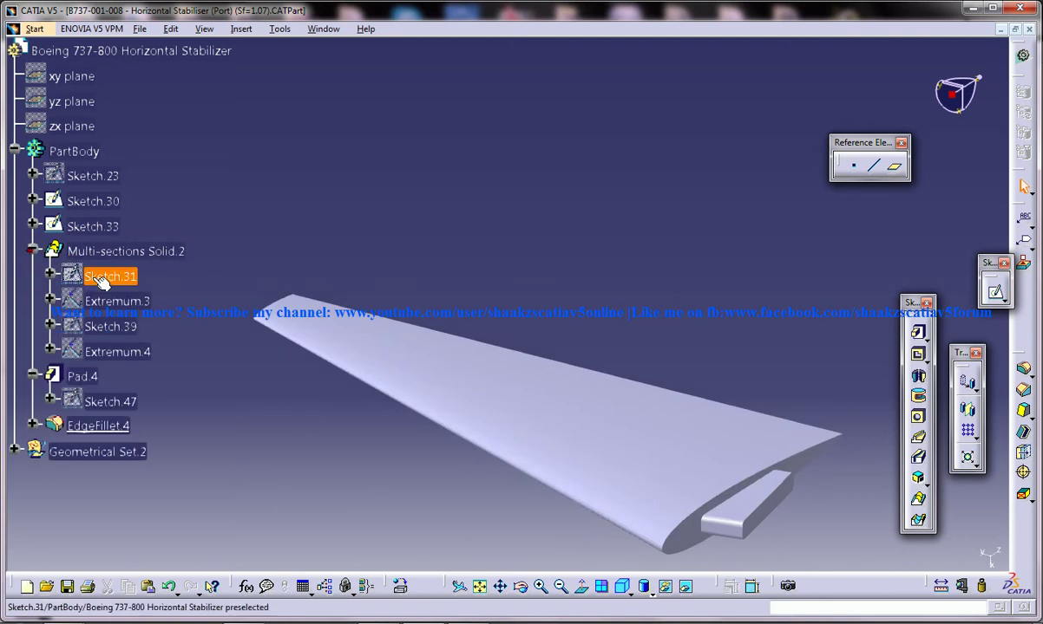
double_click(117, 325)
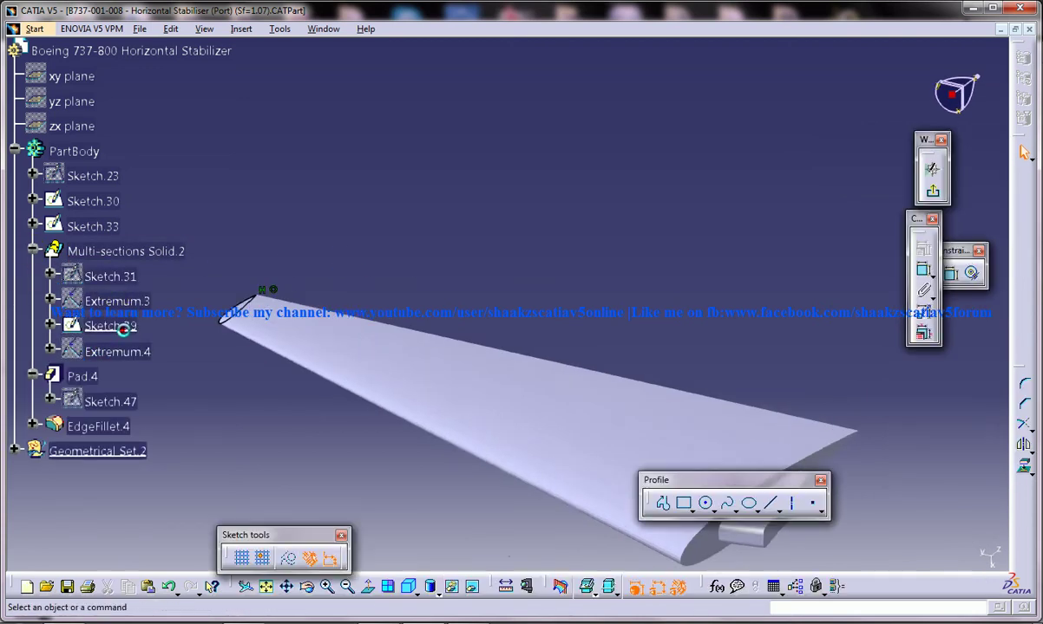
middle_drag(377, 344, 433, 328)
click(932, 189)
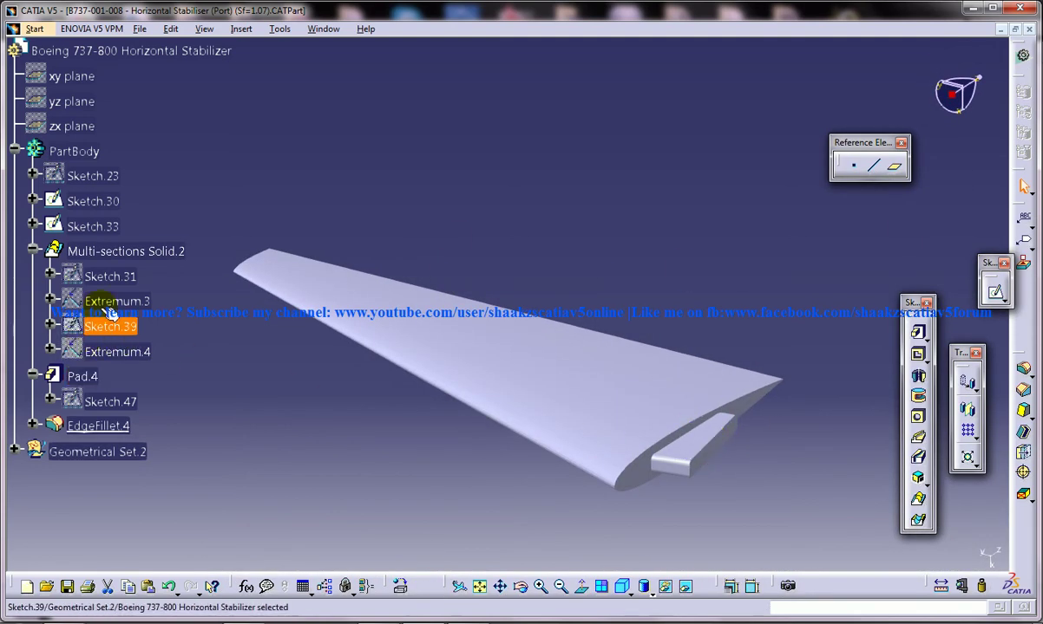
Review the Sketch.31 section profile in Sketcher, then return to the part.
click(111, 275)
double_click(112, 276)
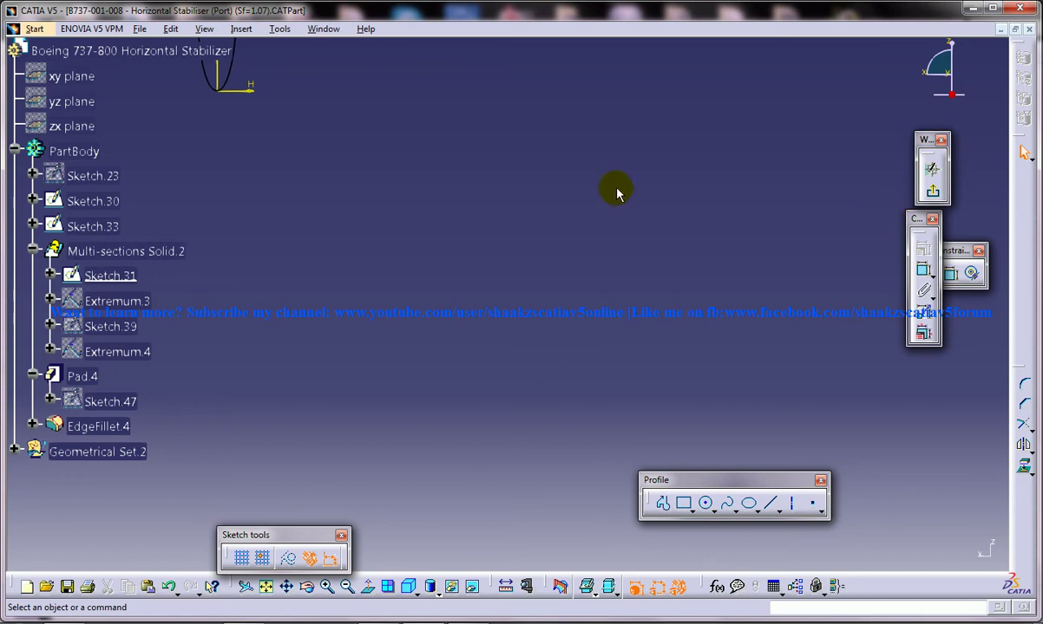
click(932, 189)
mouse_move(469, 262)
middle_down()
mouse_move(590, 279)
mouse_move(377, 257)
mouse_move(409, 235)
middle_up()
Show Sketch.23 and review its trapezoid planform with 60.245 span and 50° angle.
right_click(117, 183)
click(86, 219)
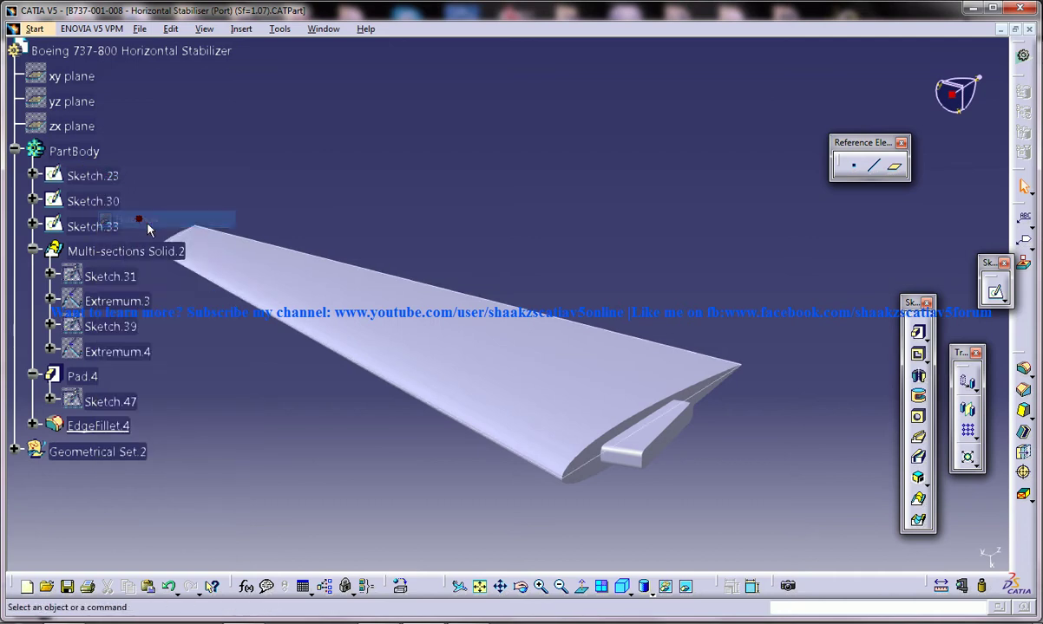
middle_drag(401, 228, 687, 421)
double_click(709, 380)
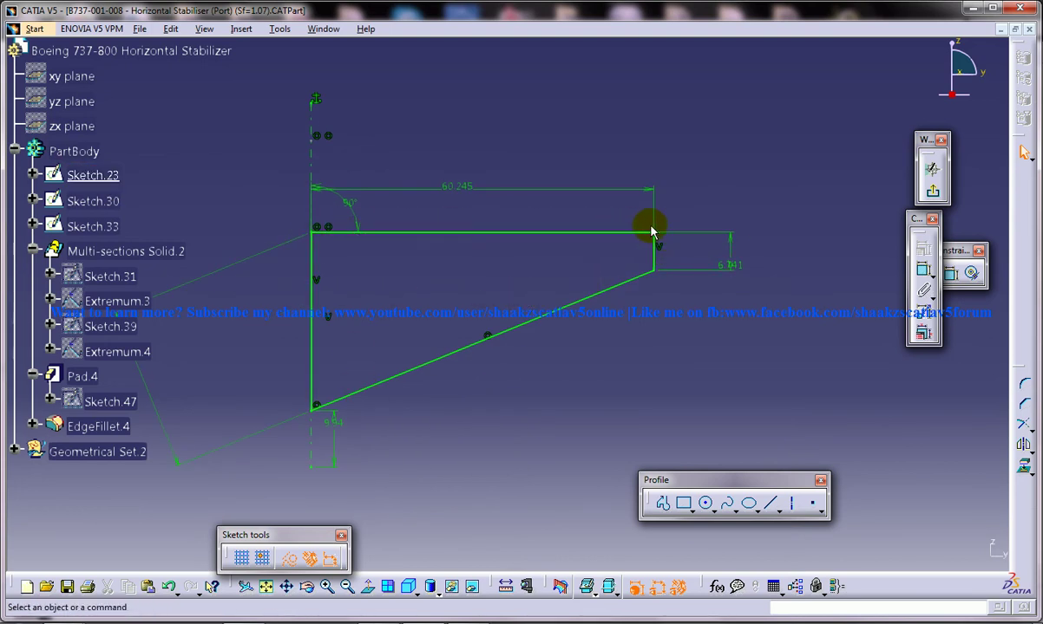
click(943, 195)
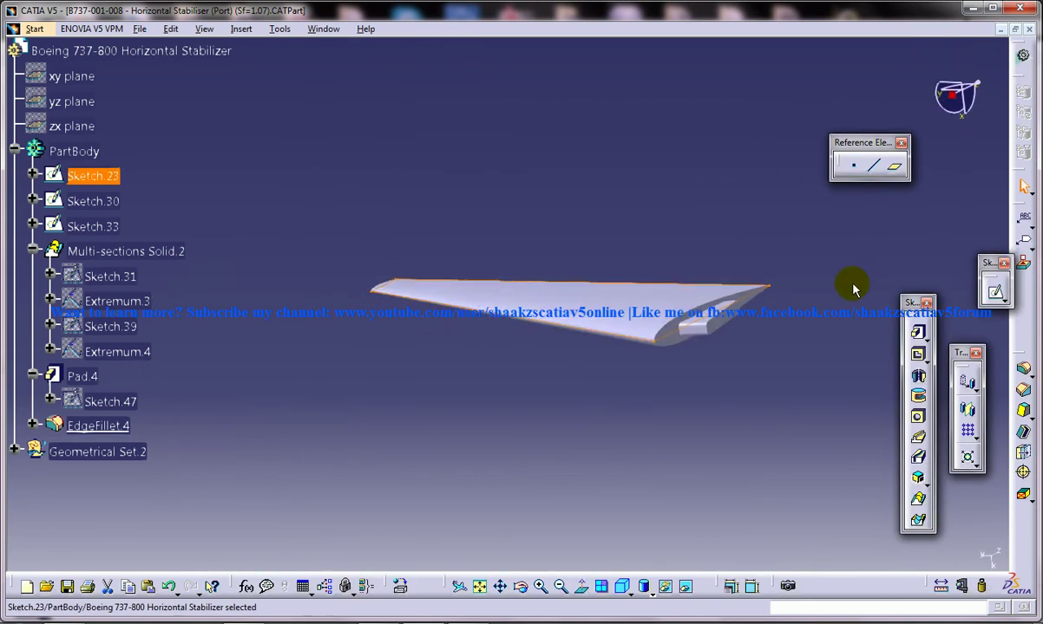
Select Pad.4 and open Sketch.47, its 13.048 by 1.917 rectangle profile, in Sketcher.
mouse_move(734, 310)
middle_down()
mouse_move(587, 293)
mouse_move(668, 240)
middle_up()
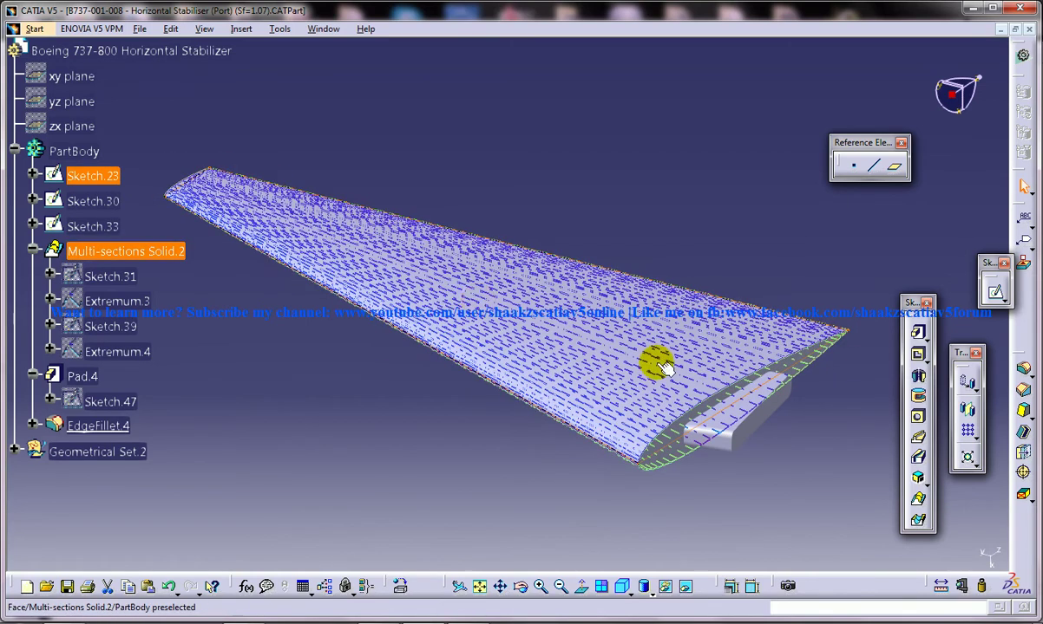
click(395, 347)
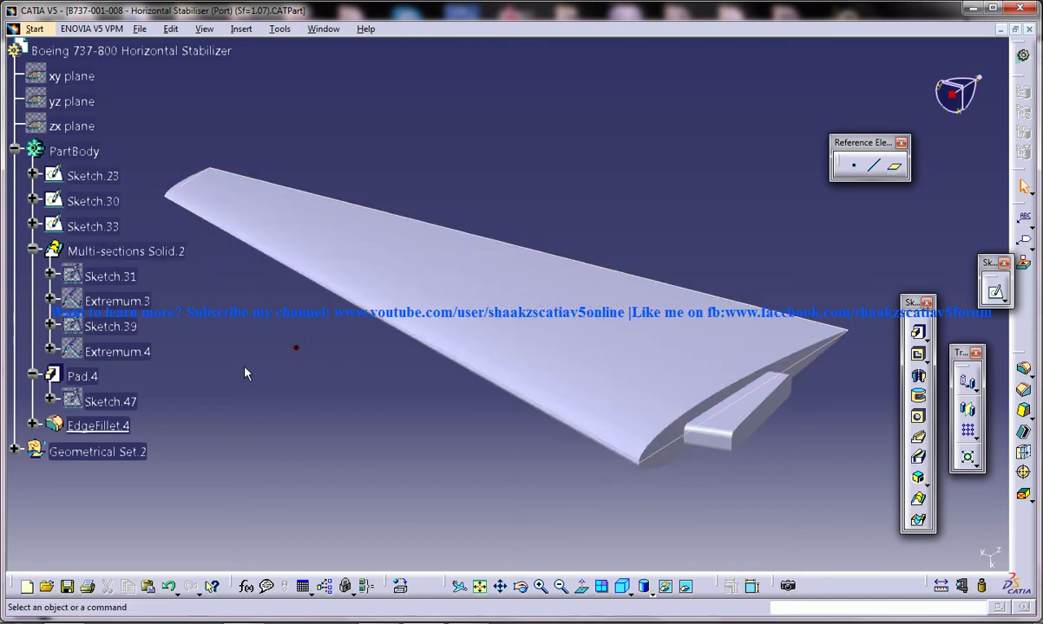
click(84, 380)
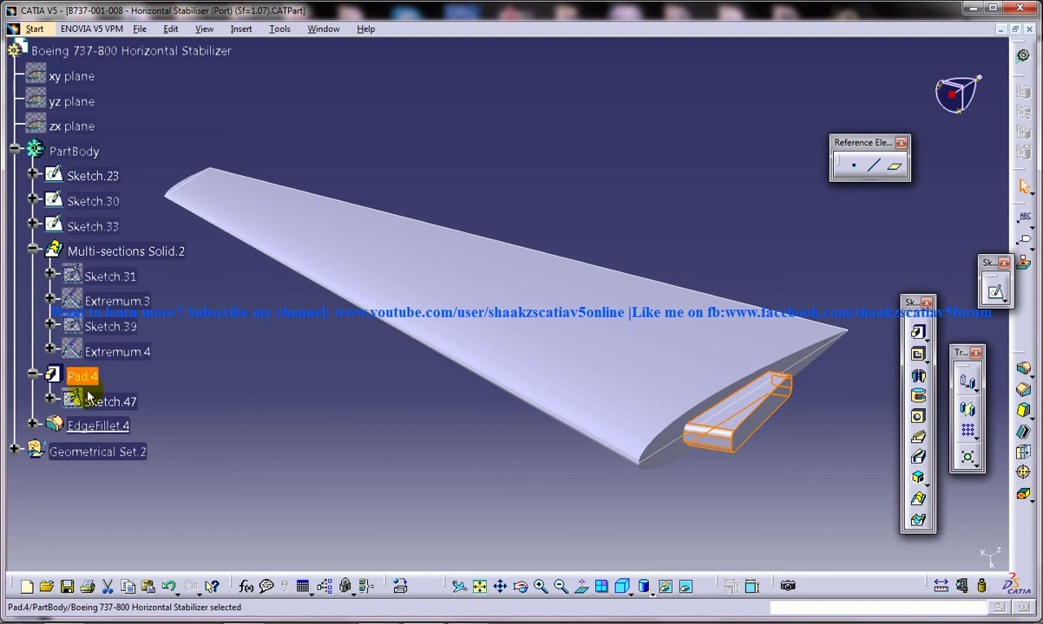
click(206, 404)
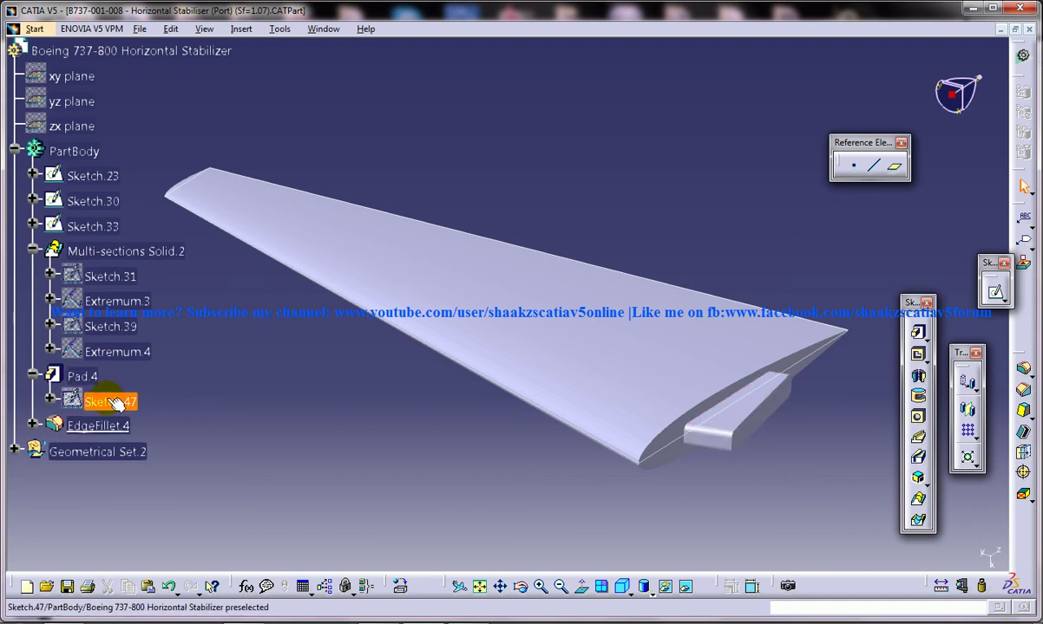
double_click(110, 401)
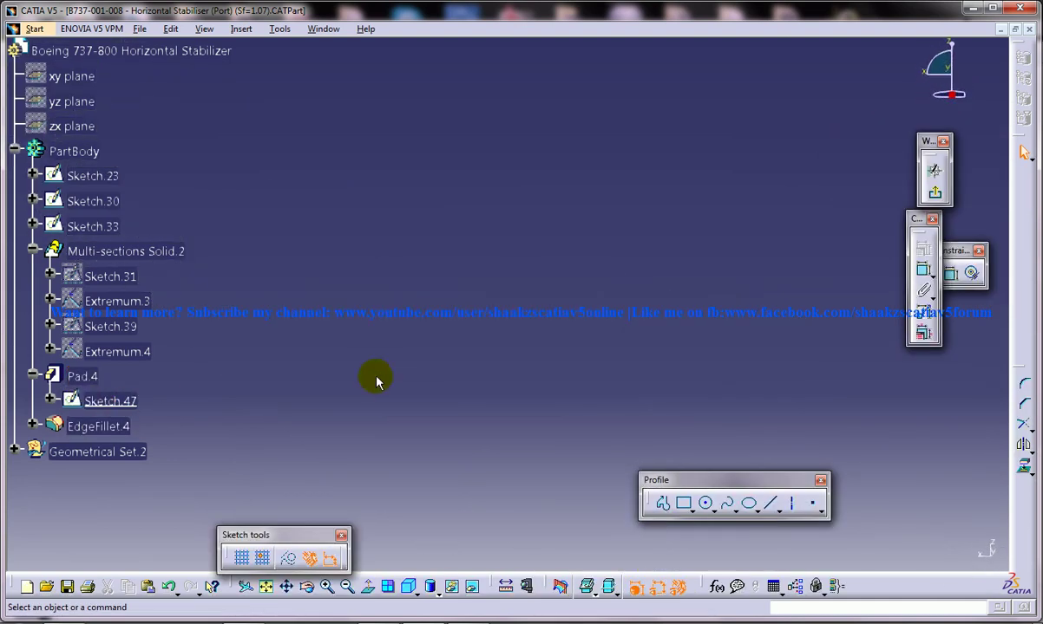
middle_drag(363, 367, 400, 258)
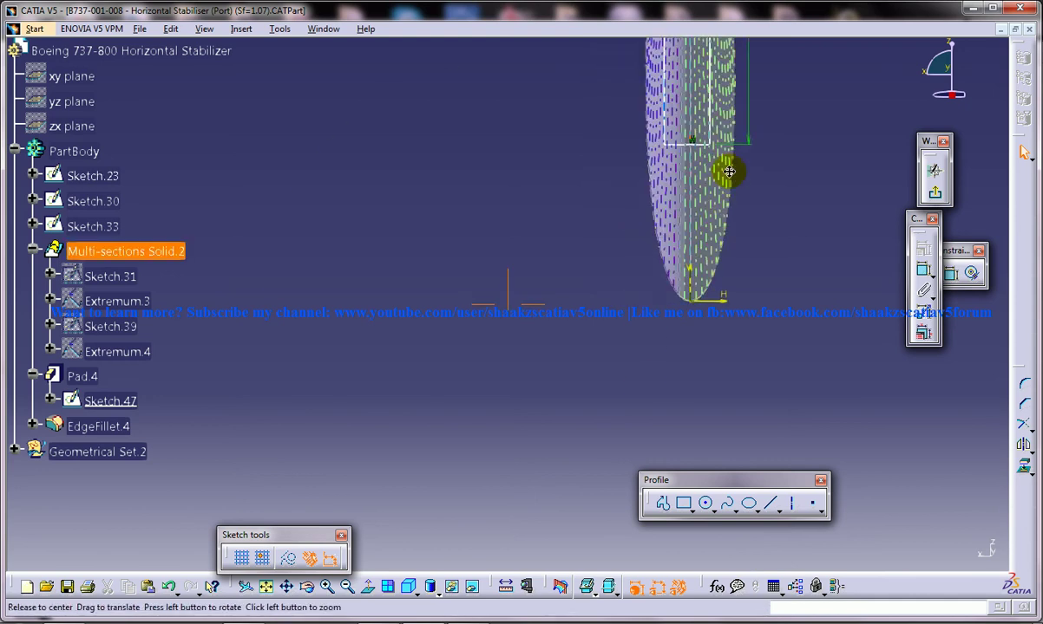
middle_drag(672, 288, 485, 571)
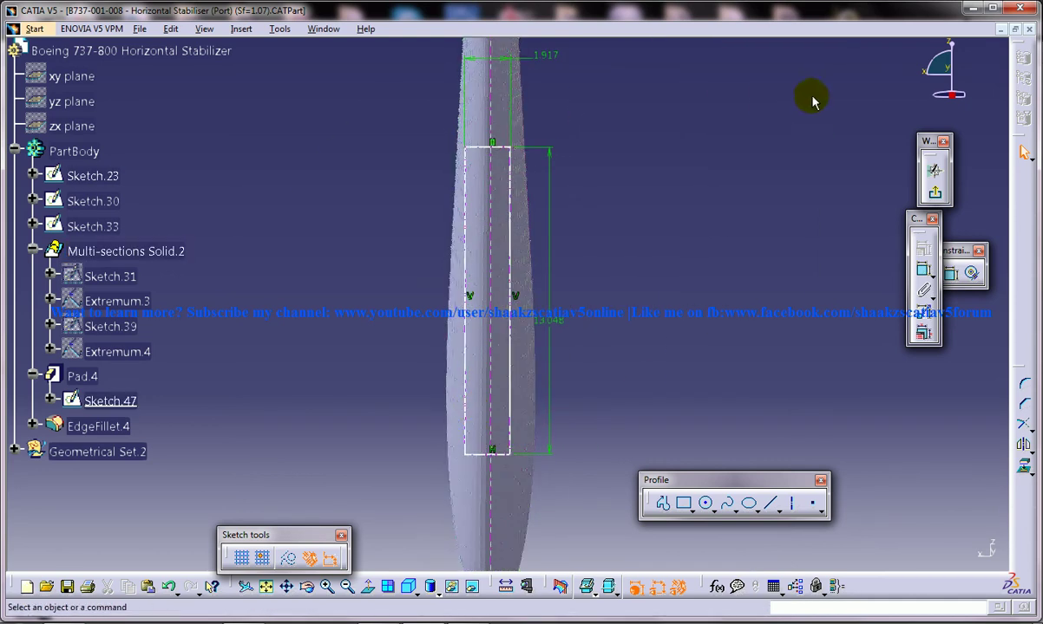
mouse_move(646, 354)
middle_down()
mouse_move(486, 286)
mouse_move(386, 184)
mouse_move(546, 317)
mouse_move(436, 190)
mouse_move(355, 193)
mouse_move(396, 150)
mouse_move(520, 276)
mouse_move(640, 173)
mouse_move(495, 328)
mouse_move(644, 328)
mouse_move(589, 345)
mouse_move(628, 345)
mouse_move(623, 317)
mouse_move(642, 303)
middle_up()
Exit Sketch.47 without changes, then select the lofted wing and the pad's end face.
click(934, 191)
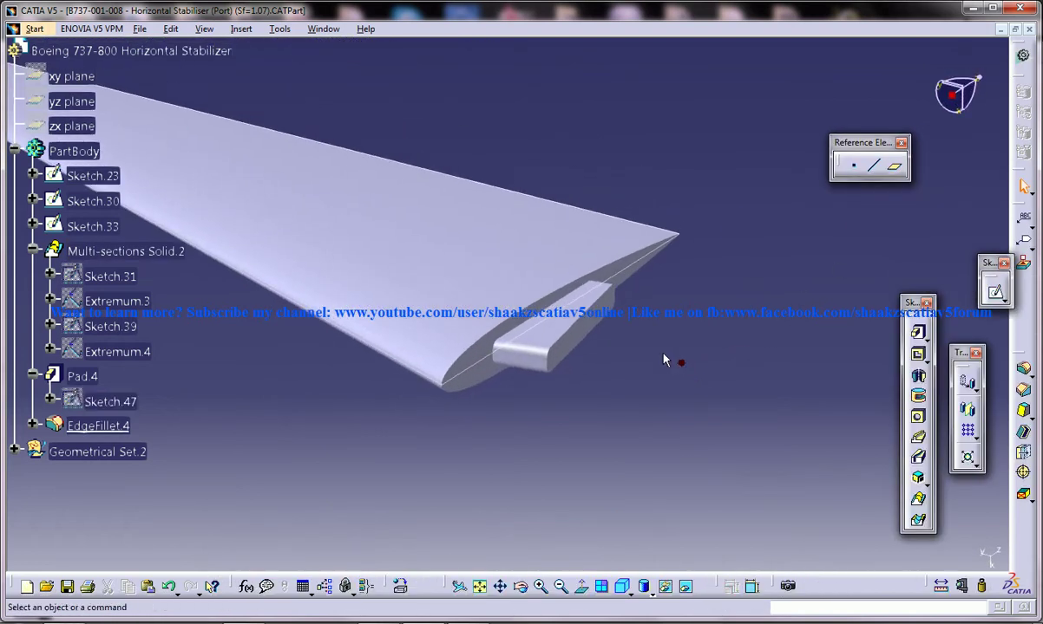
middle_drag(663, 360, 677, 388)
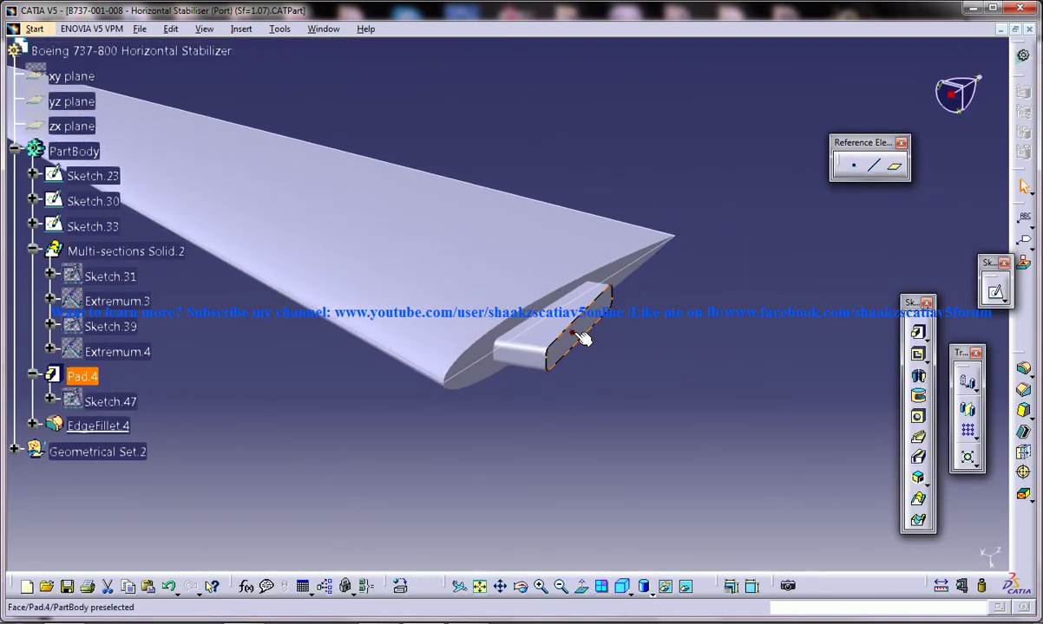
middle_drag(640, 328, 517, 356)
click(501, 338)
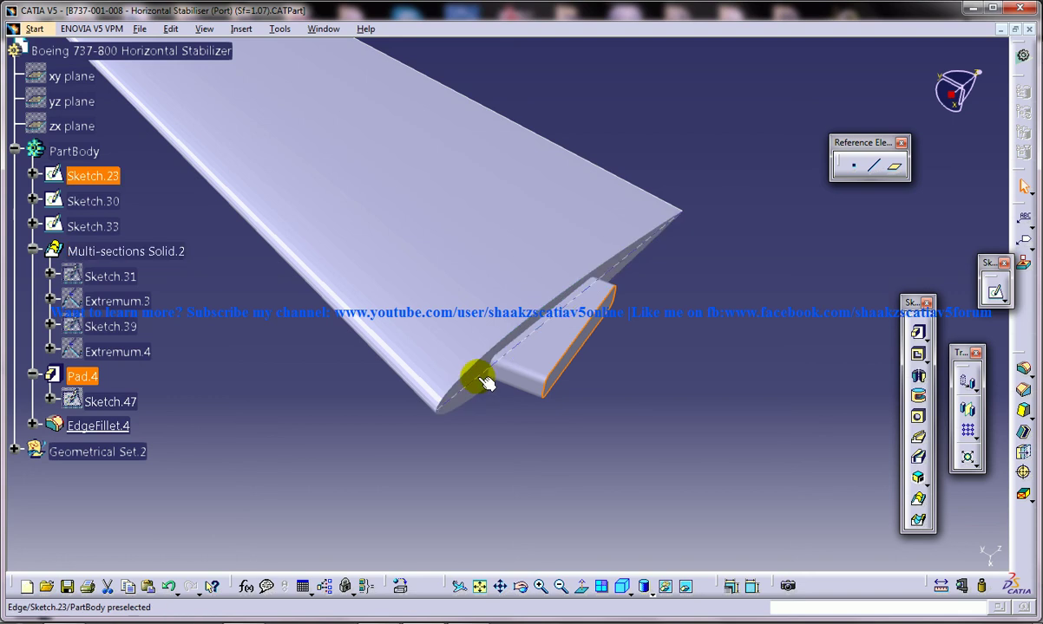
mouse_move(492, 373)
middle_down()
mouse_move(521, 369)
mouse_move(542, 342)
mouse_move(566, 384)
mouse_move(533, 489)
mouse_move(474, 397)
mouse_move(491, 339)
mouse_move(377, 340)
mouse_move(355, 422)
mouse_move(359, 402)
mouse_move(389, 464)
mouse_move(415, 401)
mouse_move(461, 435)
mouse_move(373, 328)
mouse_move(443, 291)
mouse_move(407, 288)
mouse_move(412, 252)
mouse_move(459, 321)
middle_up()
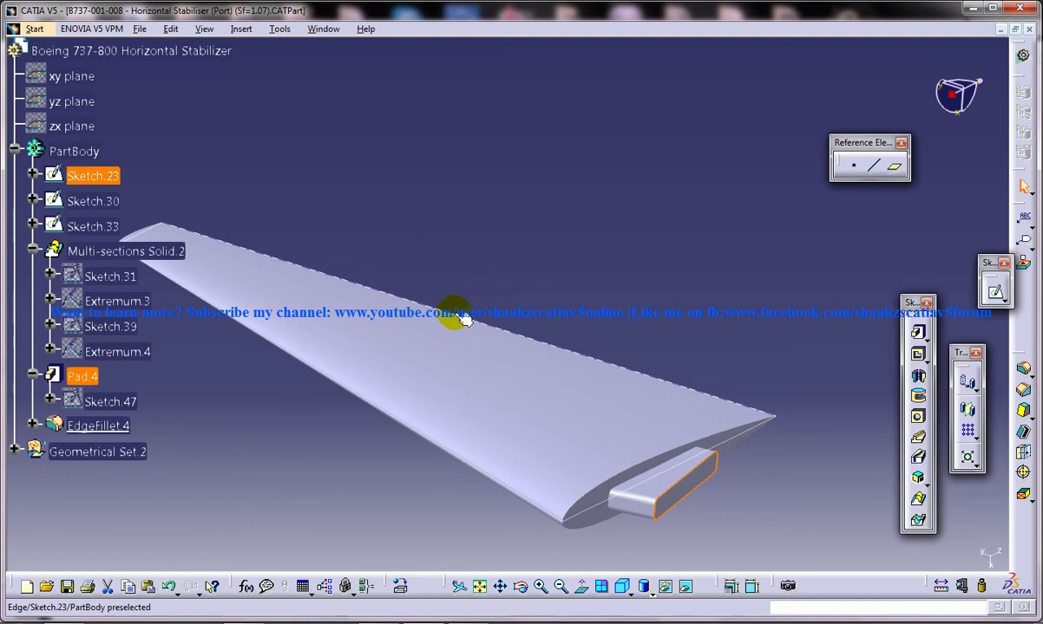
click(462, 305)
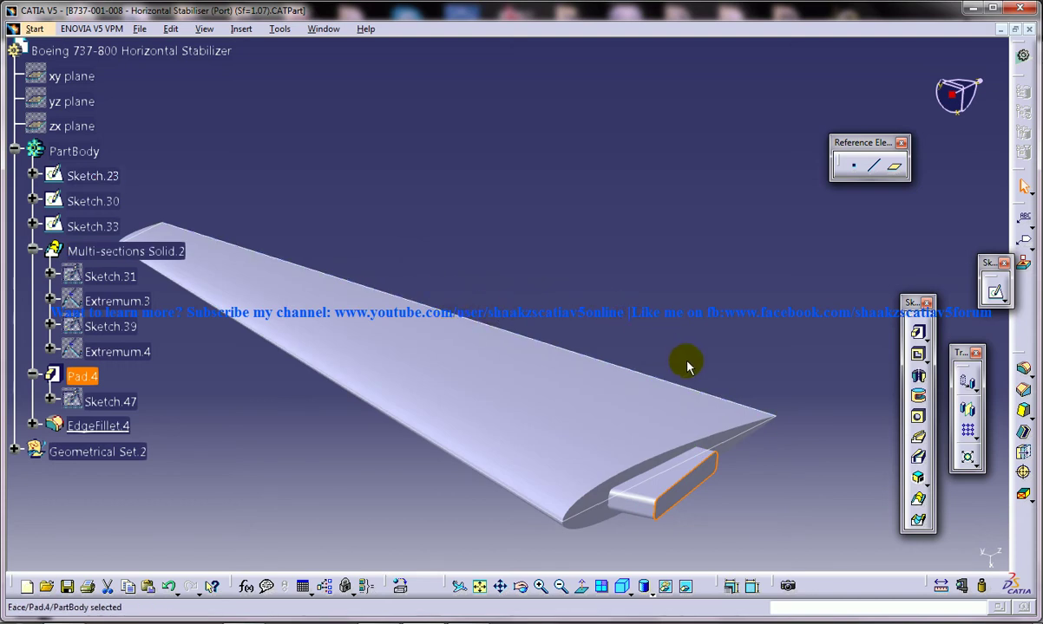